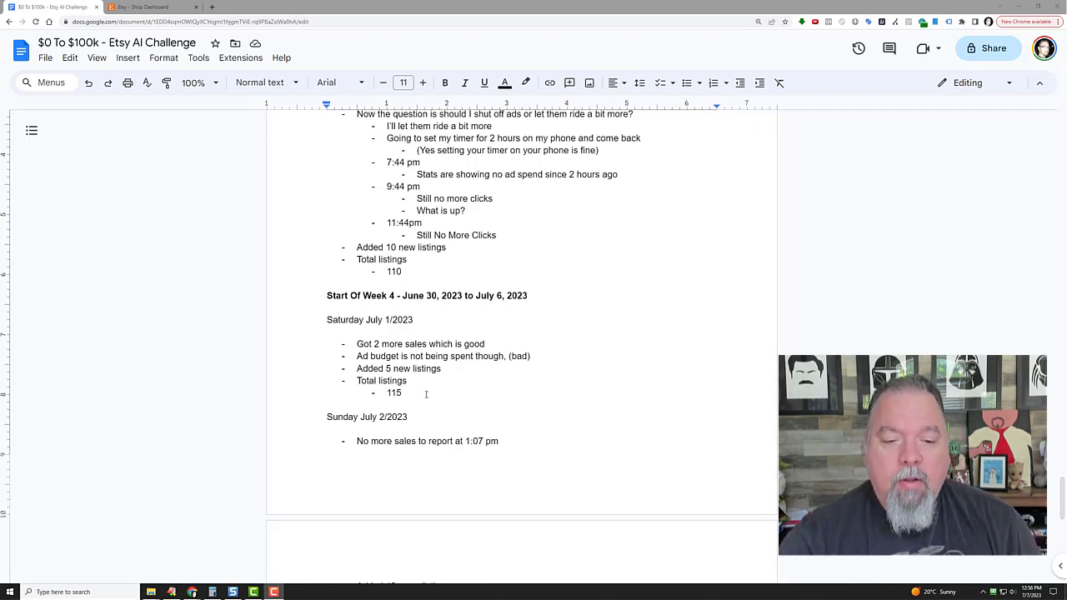
Step: Read through the challenge log from the Saturday July 1 entry to the Friday July 7th notes
scroll(426, 395, down, 3)
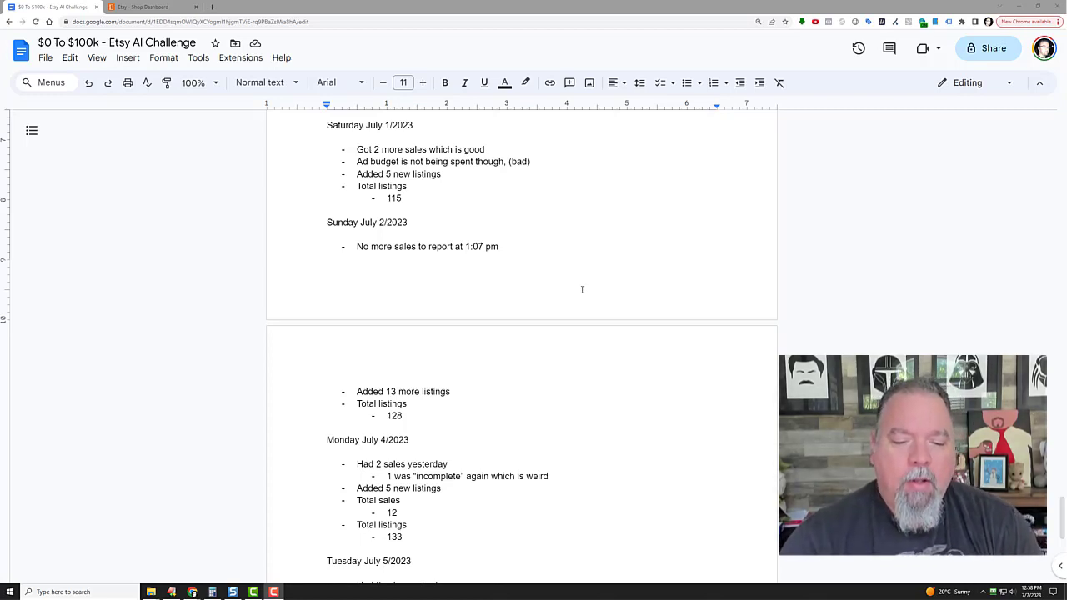
scroll(557, 406, down, 2)
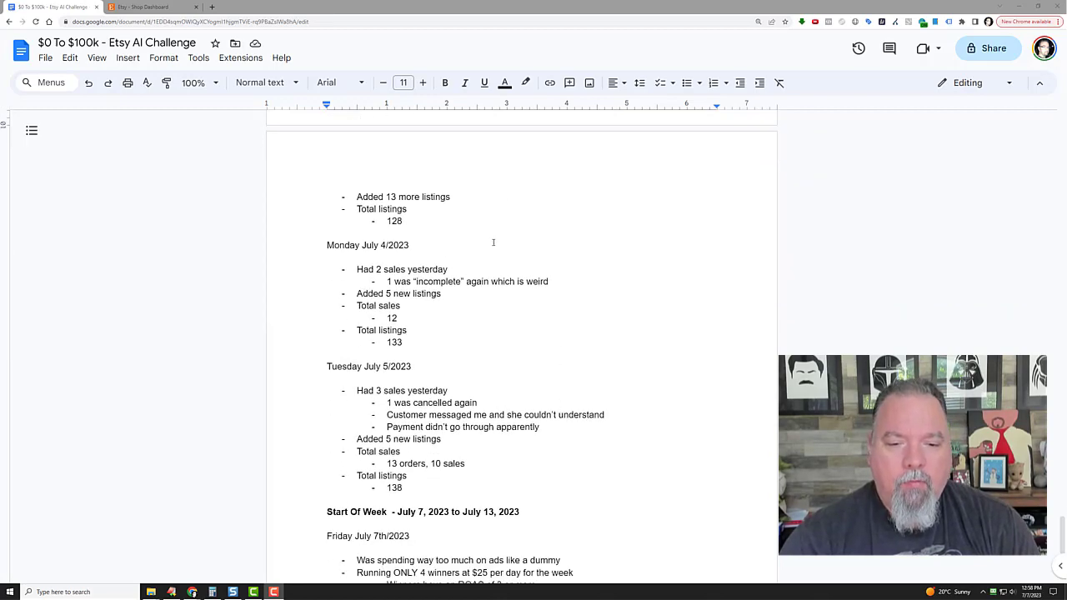
scroll(494, 241, down, 3)
scroll(500, 221, up, 1)
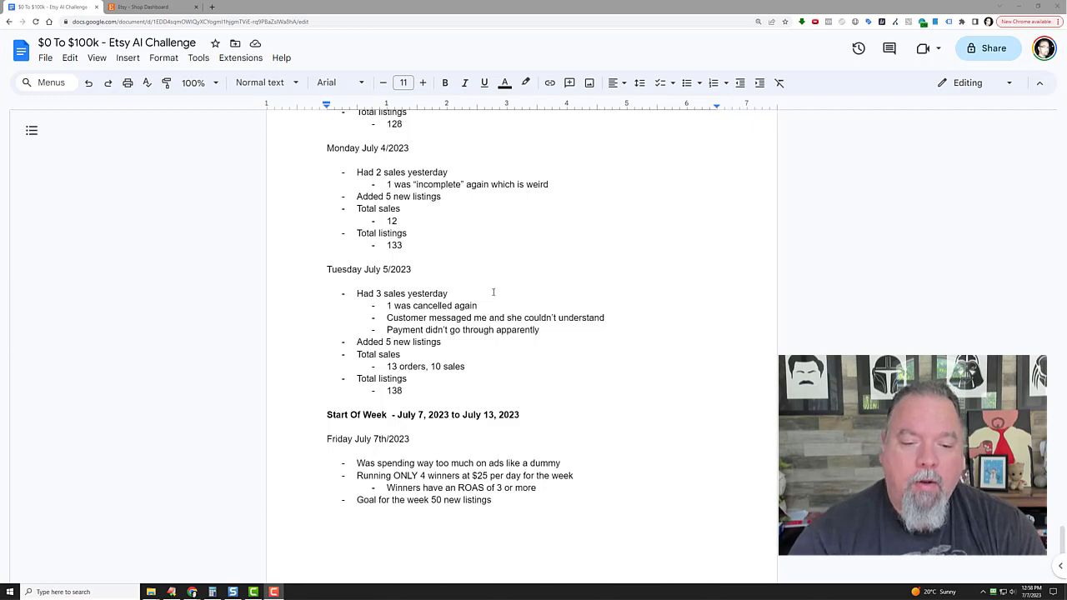
Step: Switch to the Etsy shop dashboard and view the detailed shop stats for the custom range 06/30/2023 to 07/06/2023
click(178, 6)
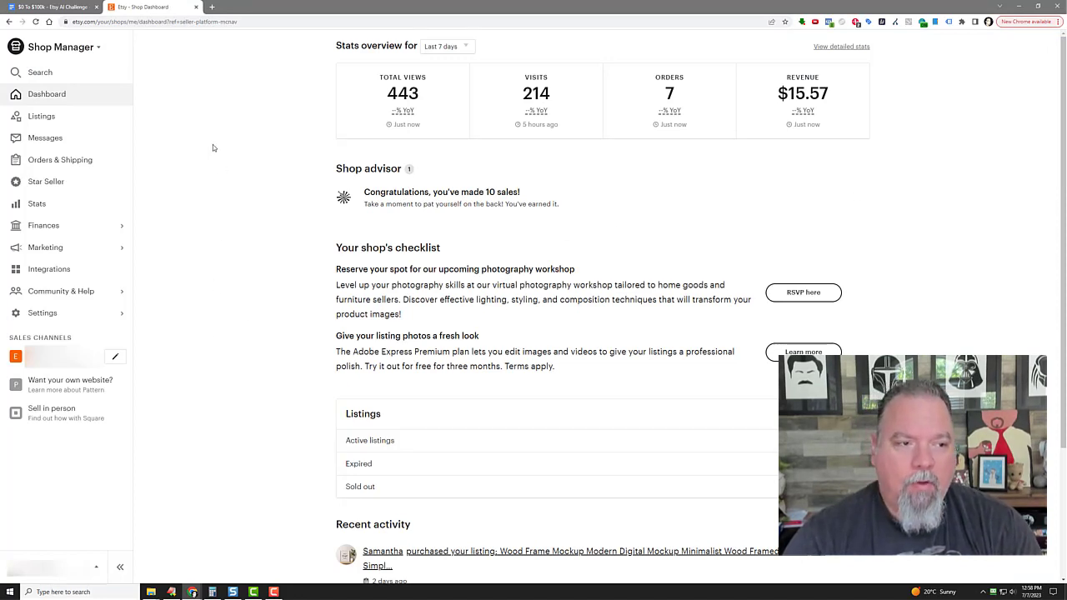
click(465, 47)
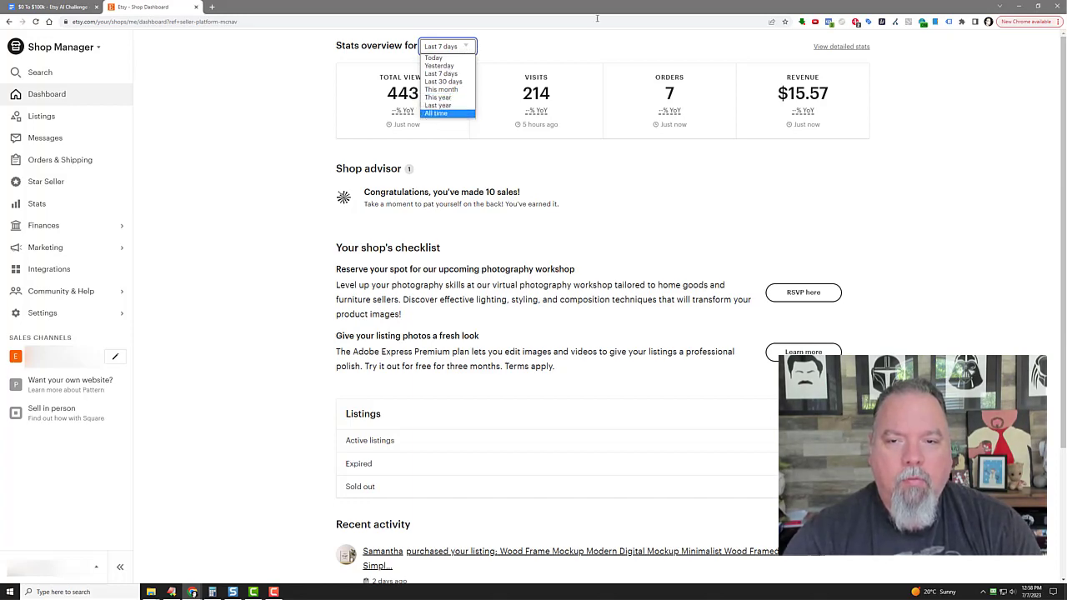
click(858, 48)
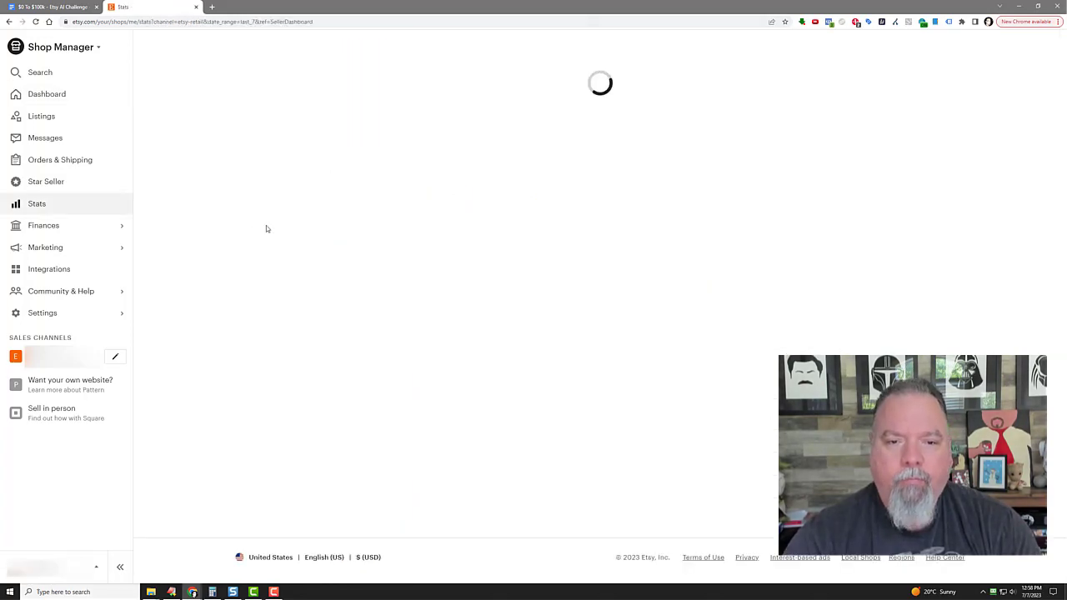
click(222, 55)
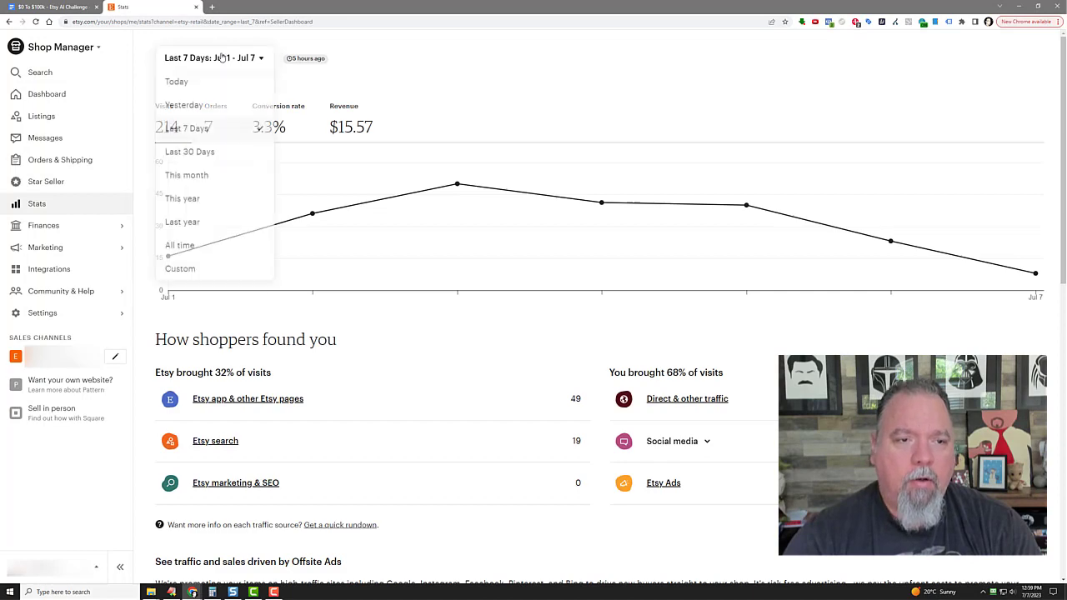
click(211, 284)
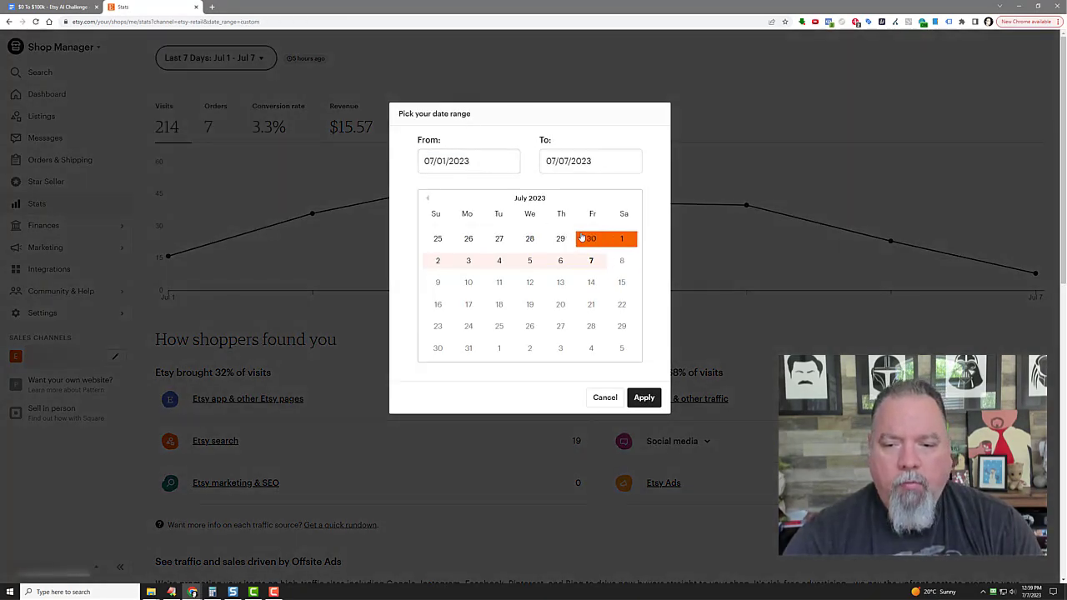
click(591, 238)
click(560, 261)
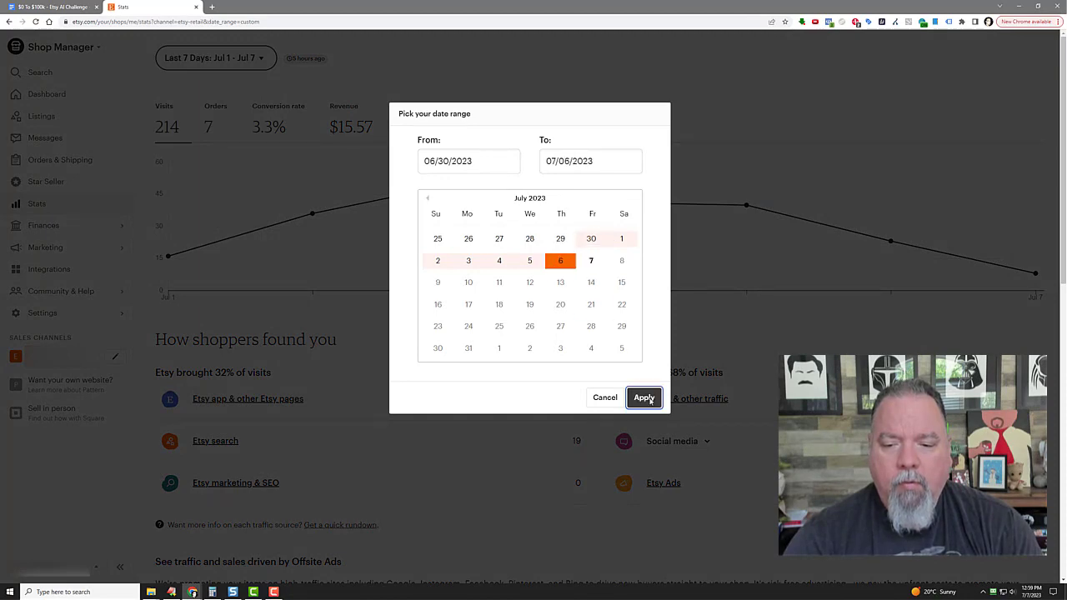
click(644, 398)
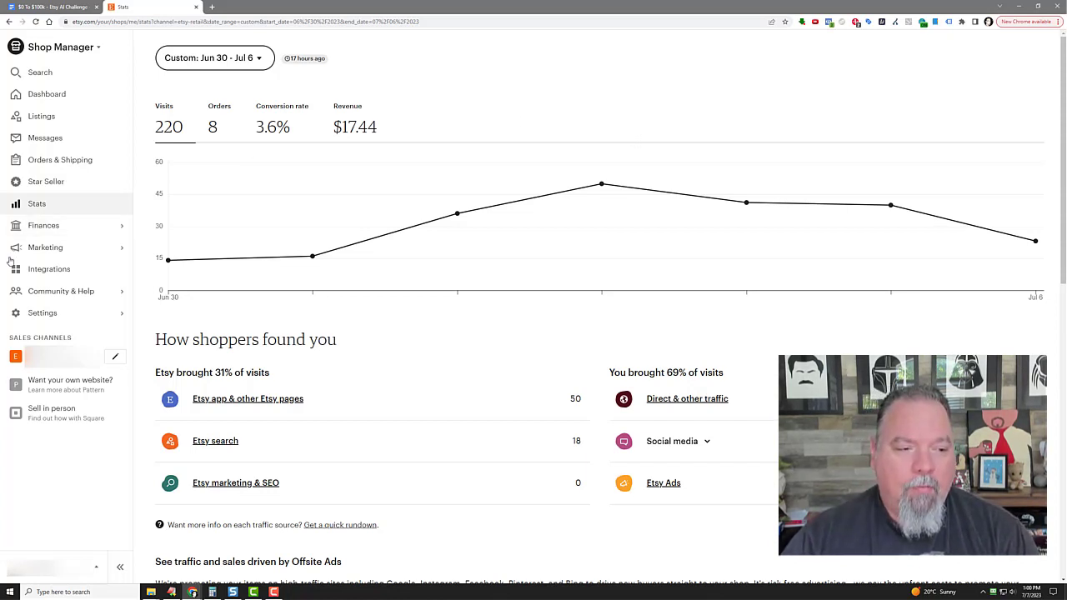
Step: Open the Etsy Ads performance page and show the ad stats for 06/30/2023 to 07/06/2023
click(42, 246)
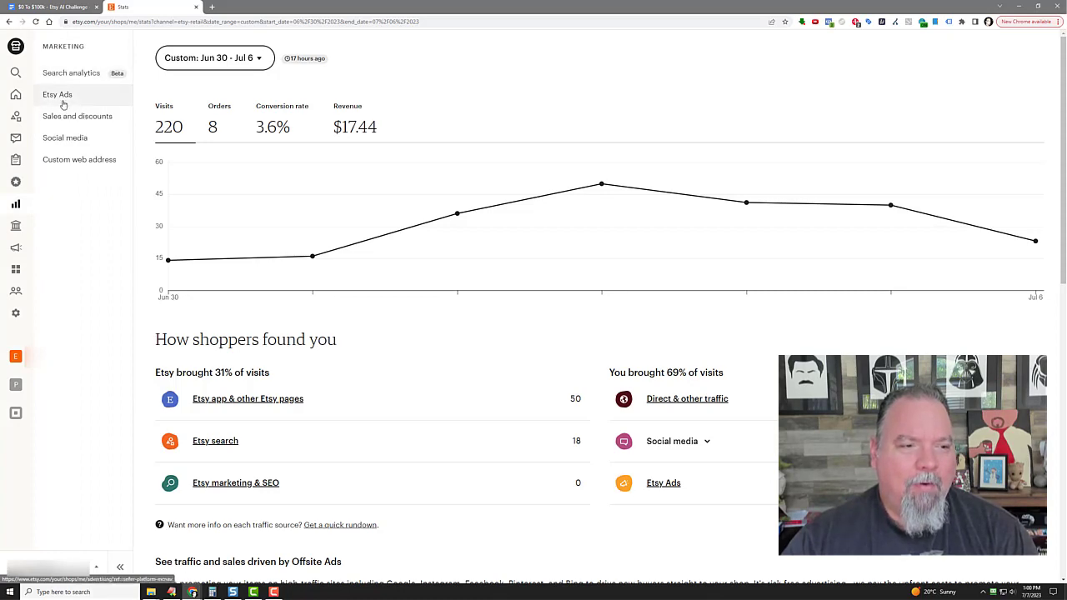
click(62, 98)
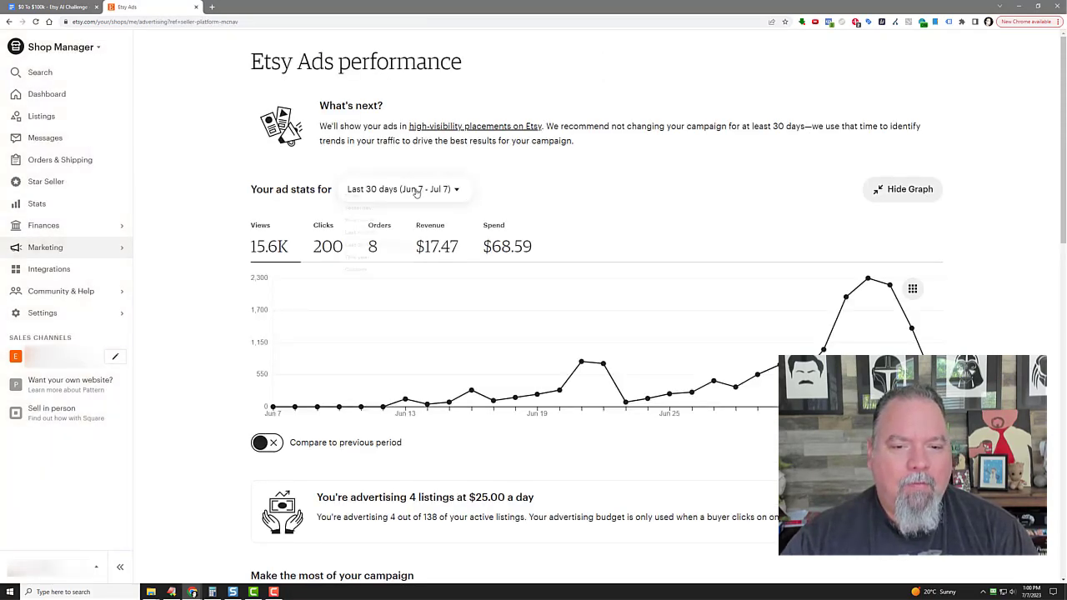
click(413, 190)
click(397, 356)
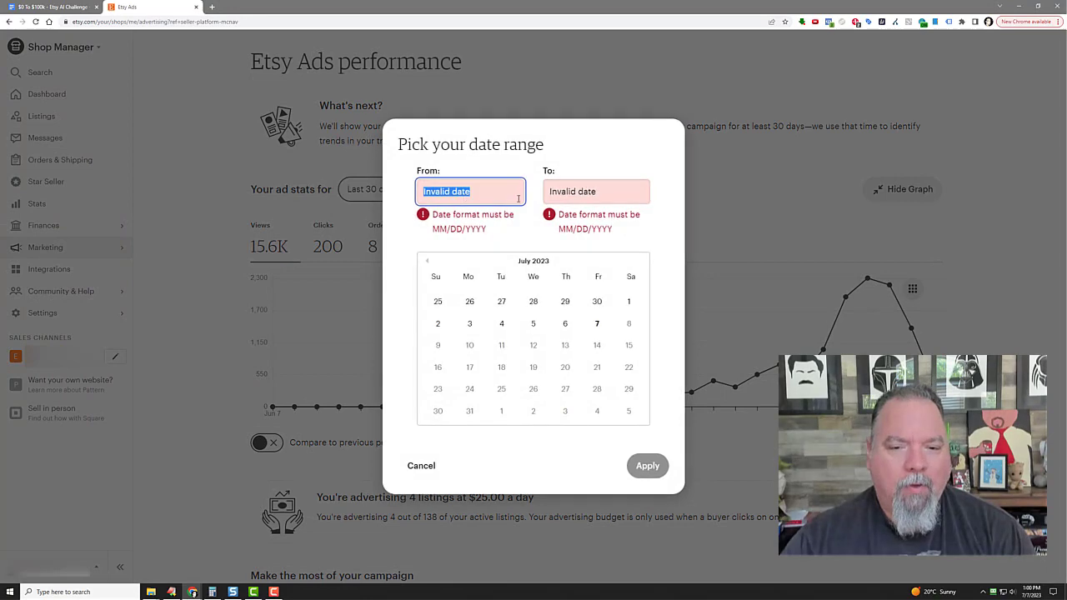
click(603, 305)
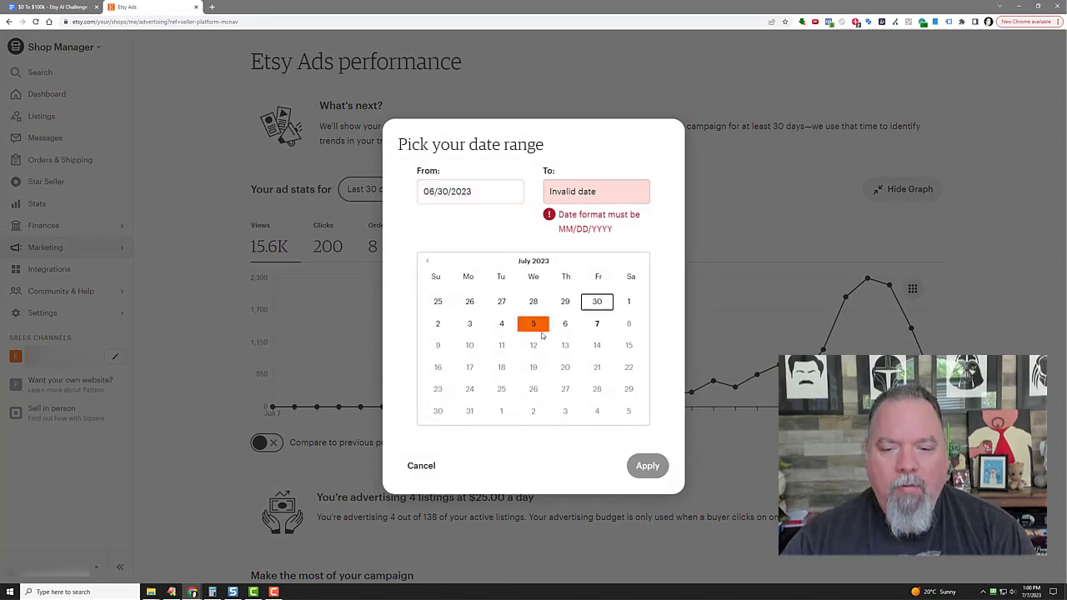
click(564, 330)
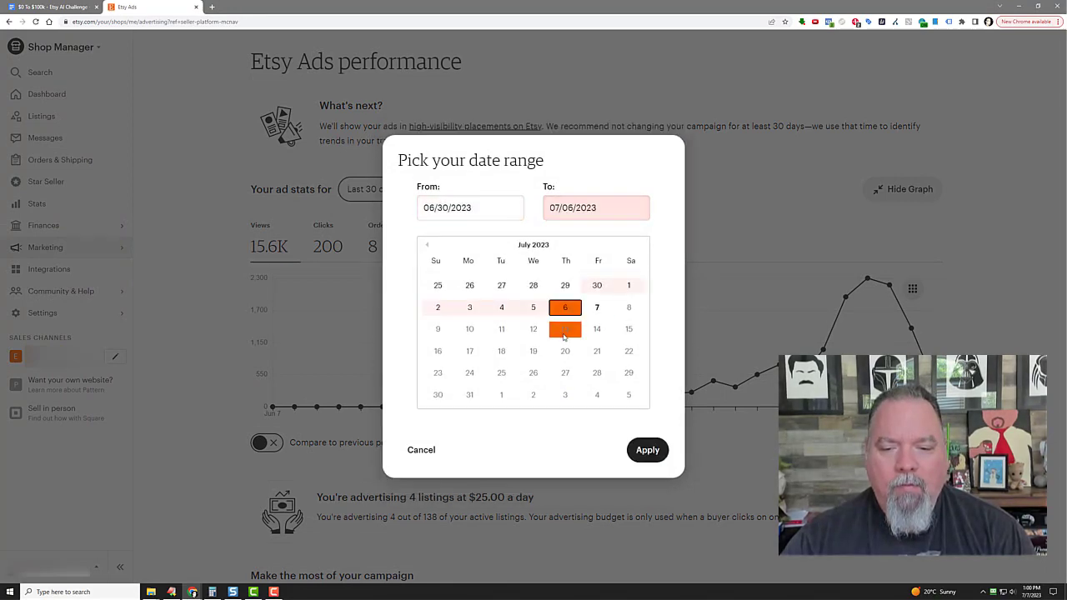
click(646, 451)
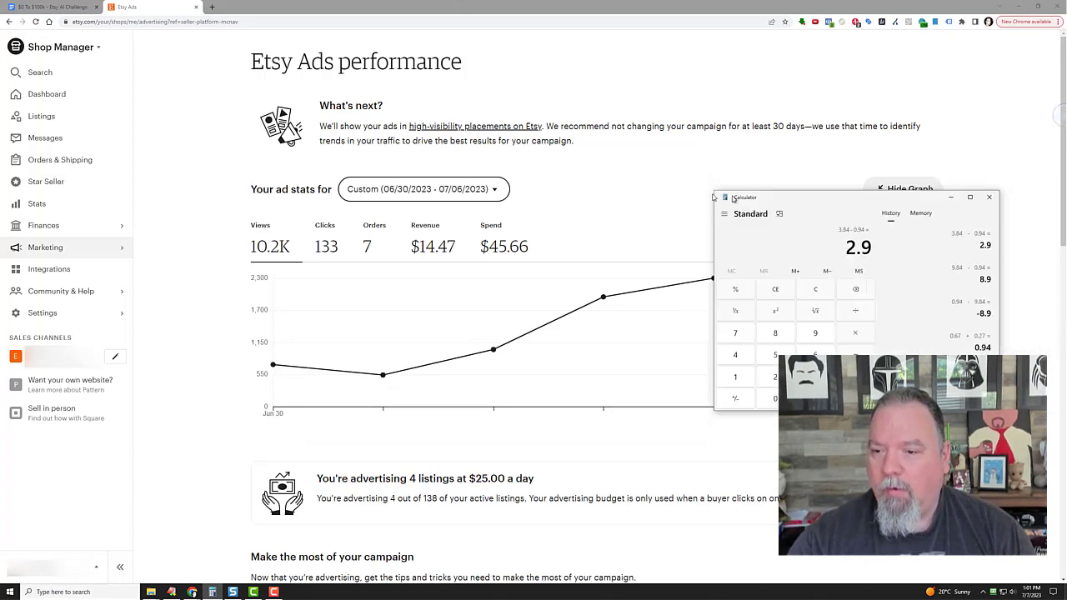
Step: In Calculator, divide the 45.66 ad spend by 7 to get the average daily spend
click(646, 200)
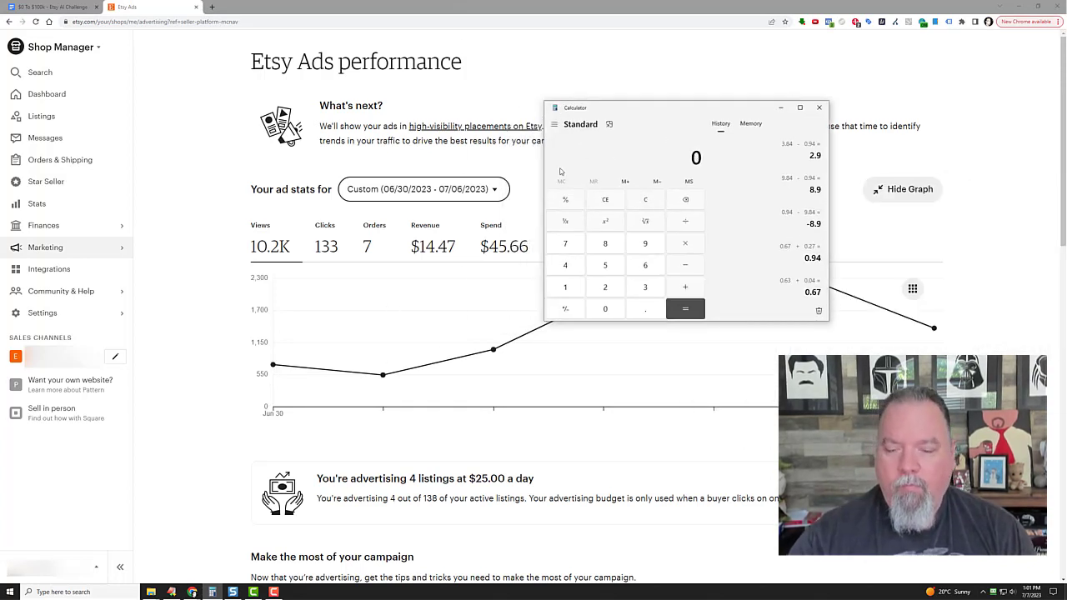
text(45.66)
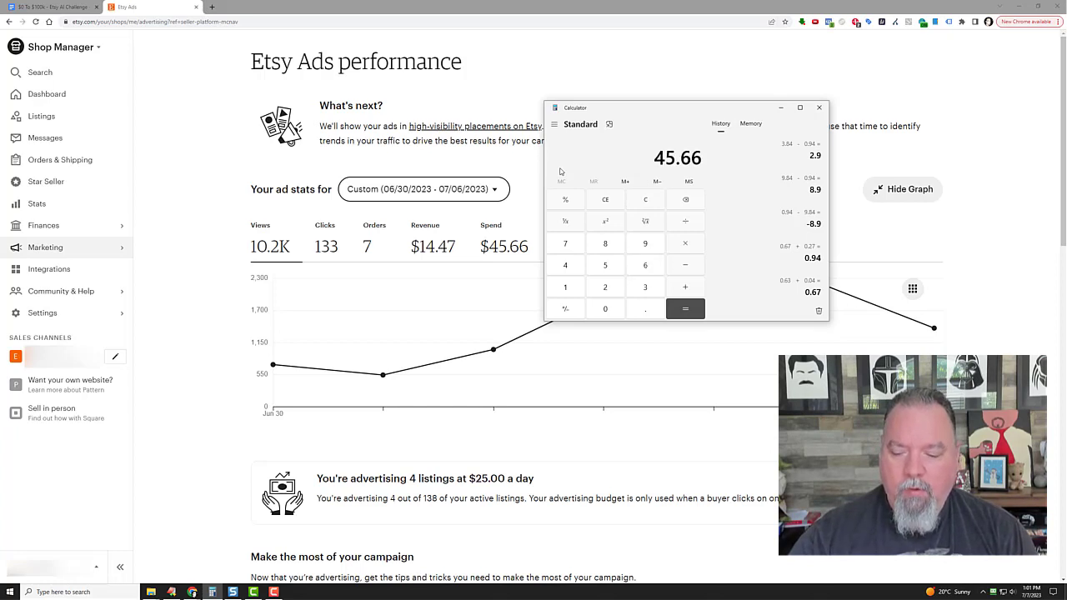
key(slash)
text(7)
key(Return)
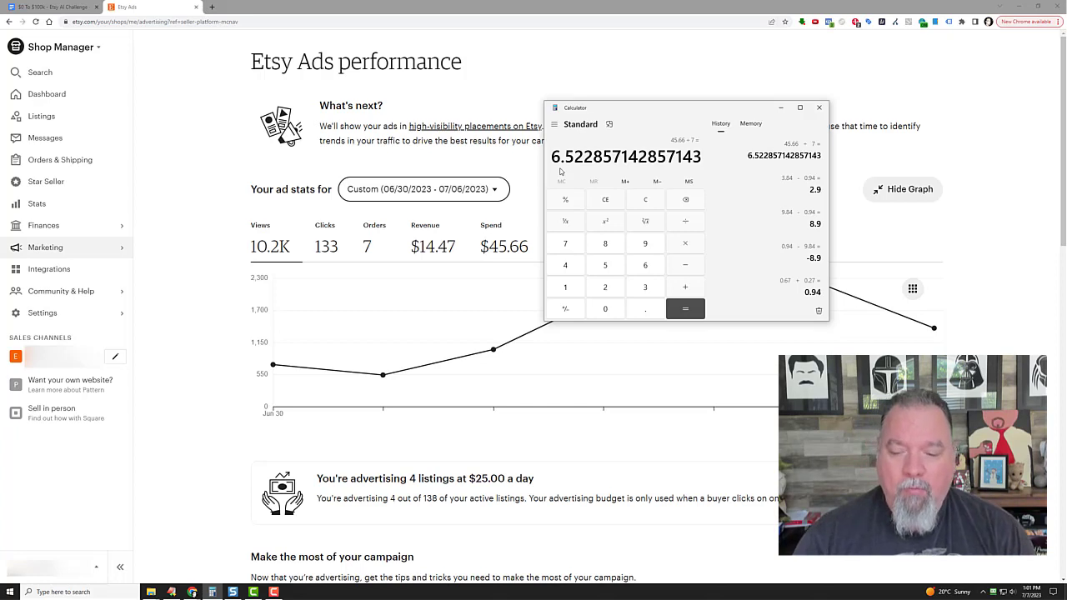
Step: Divide the daily average by 25, multiply by 100 to get the percentage of the daily budget spent, and close the calculator
key(slash)
text(25)
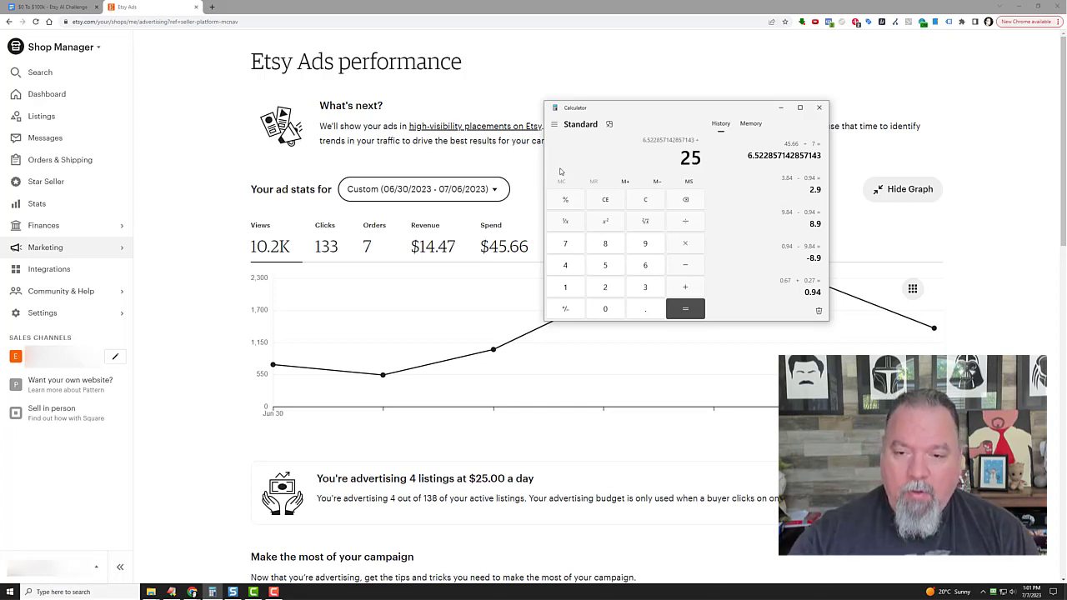
key(Return)
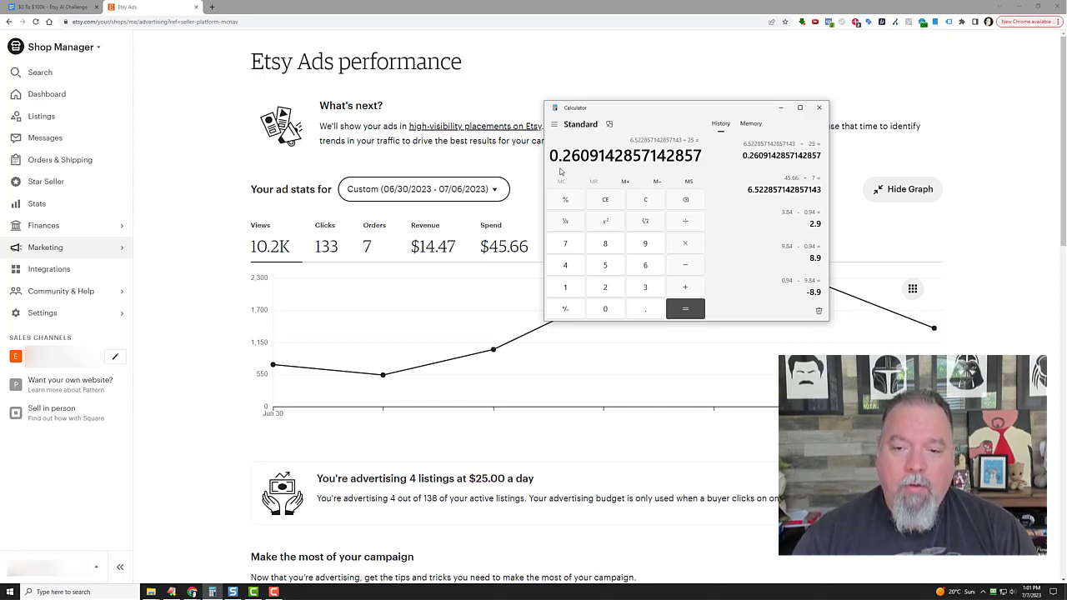
key(Return)
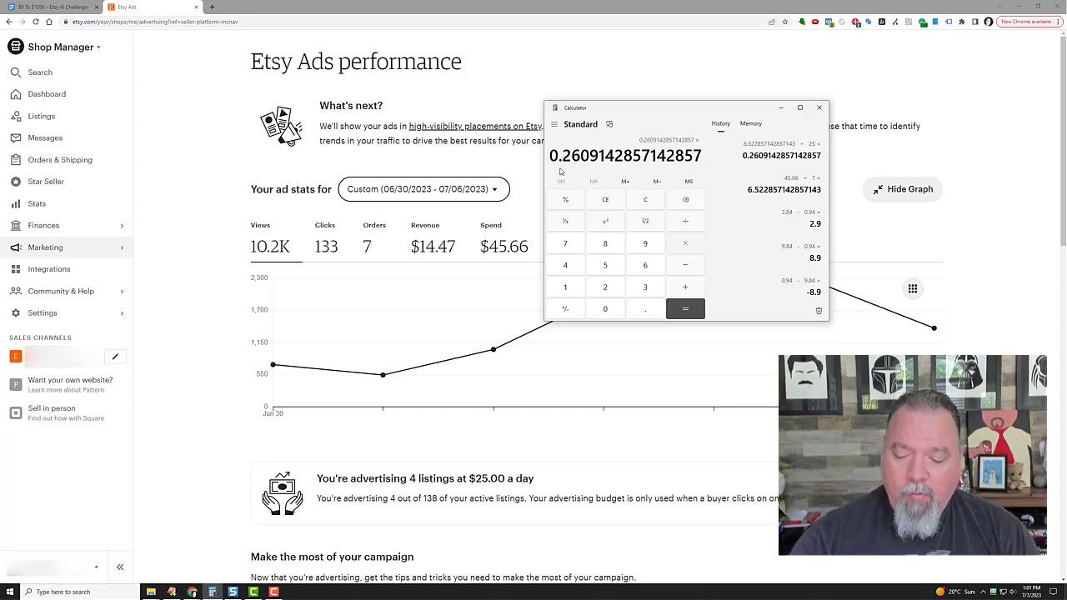
text(*100)
key(Return)
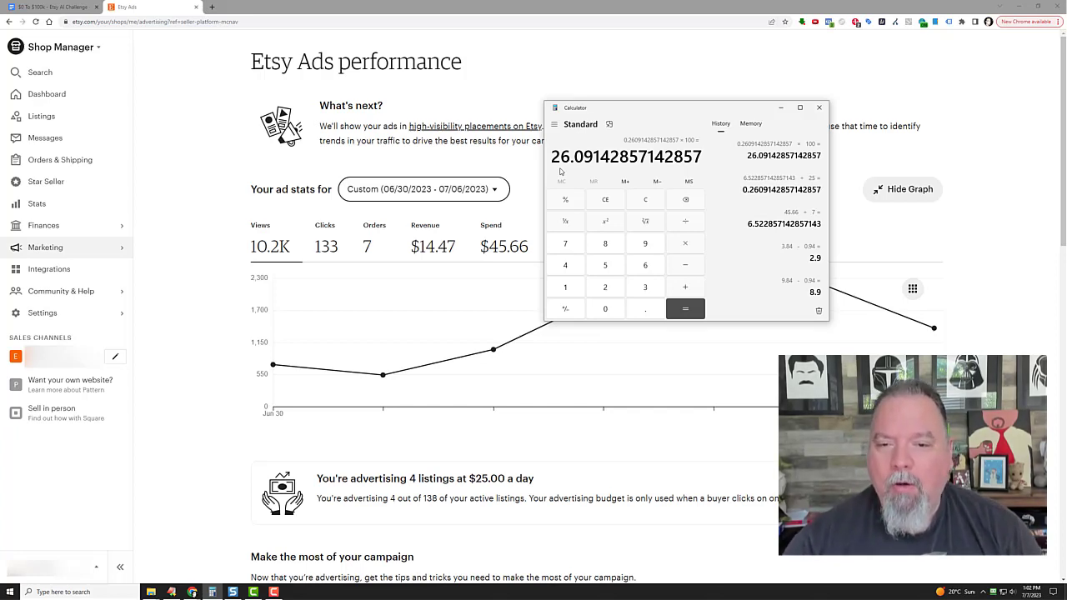
click(819, 107)
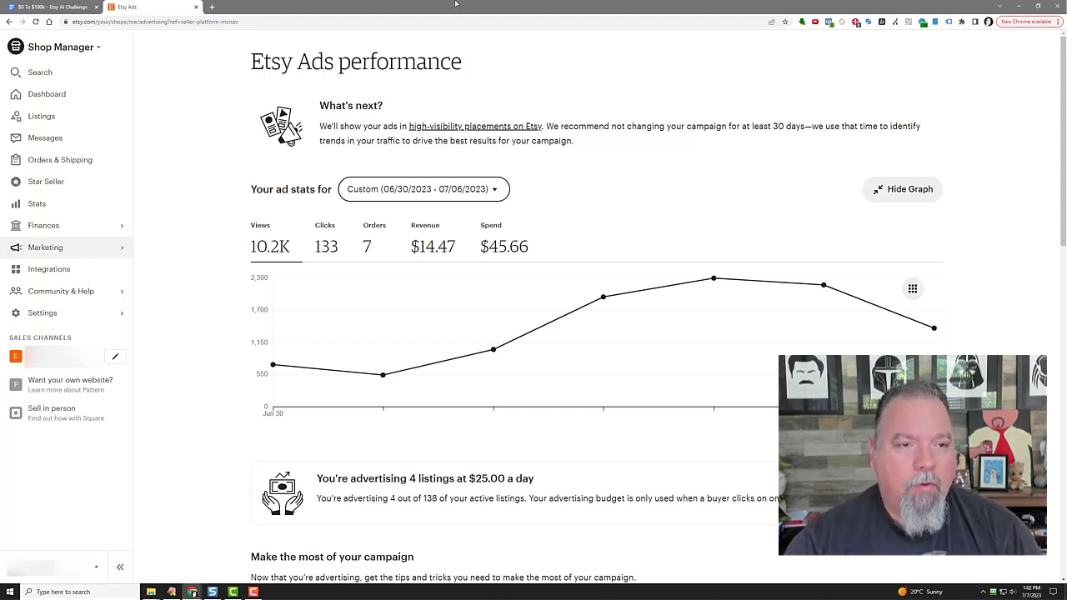
Step: Search Google for "roas formula" in a new browser tab
click(211, 7)
click(458, 285)
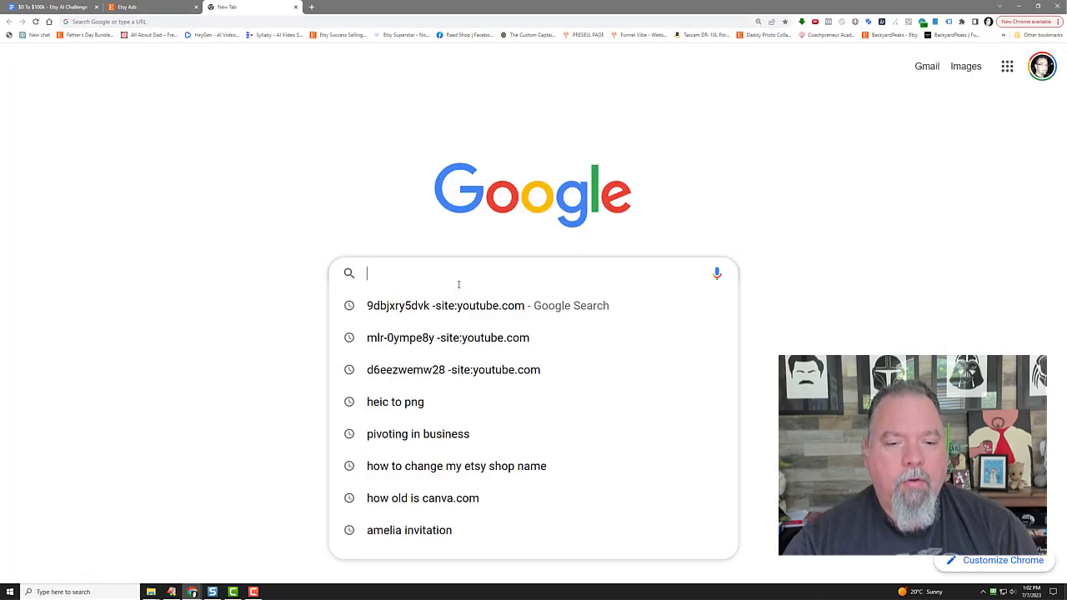
text(roas)
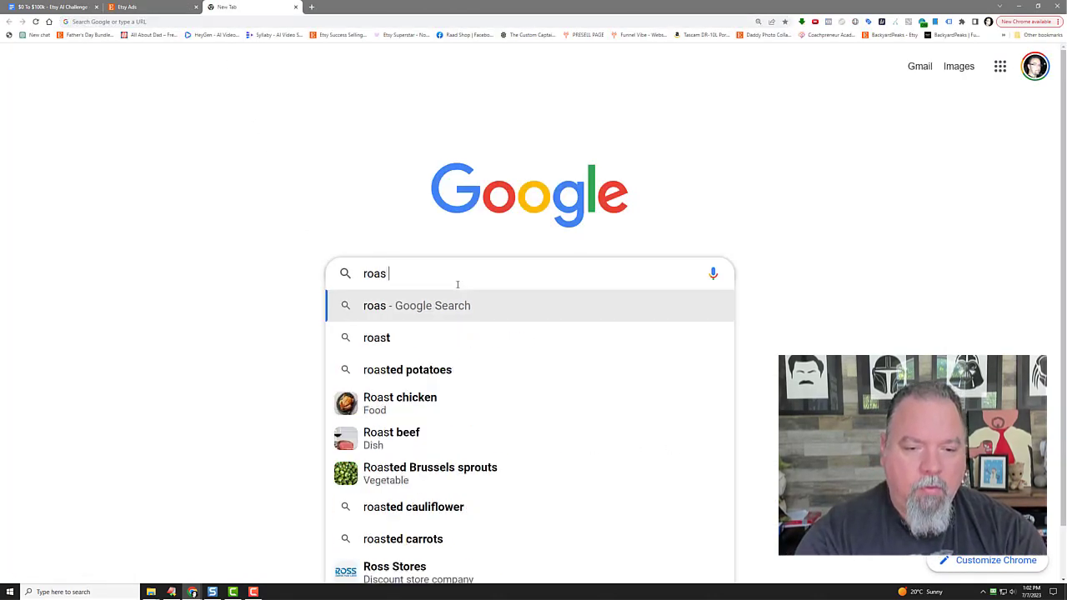
text( c)
key(BackSpace)
text(flru)
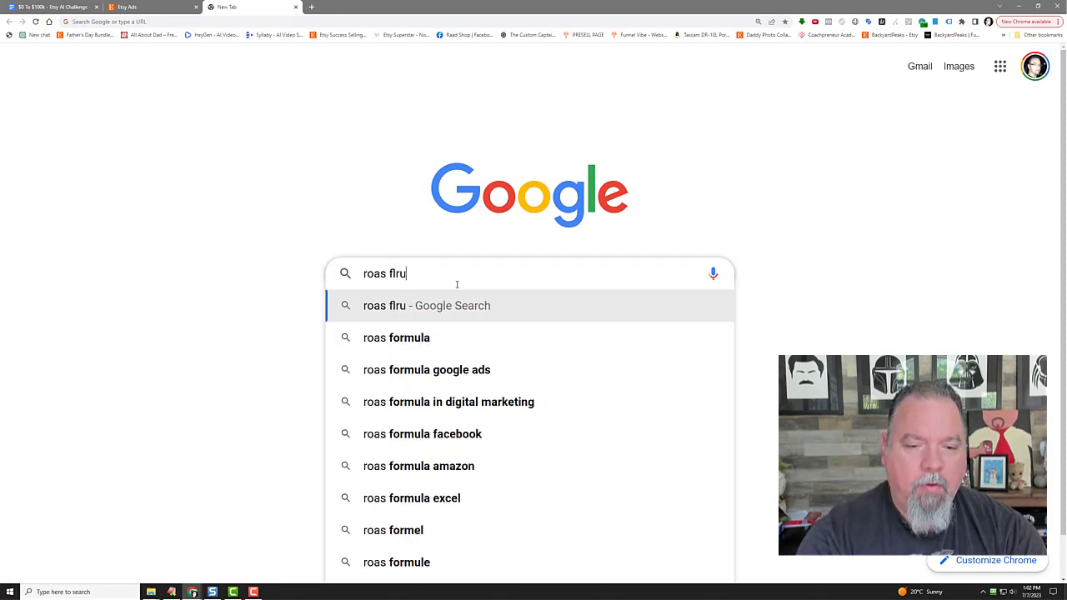
key(BackSpace)
key(BackSpace)
key(BackSpace)
text(ou)
key(BackSpace)
text(r)
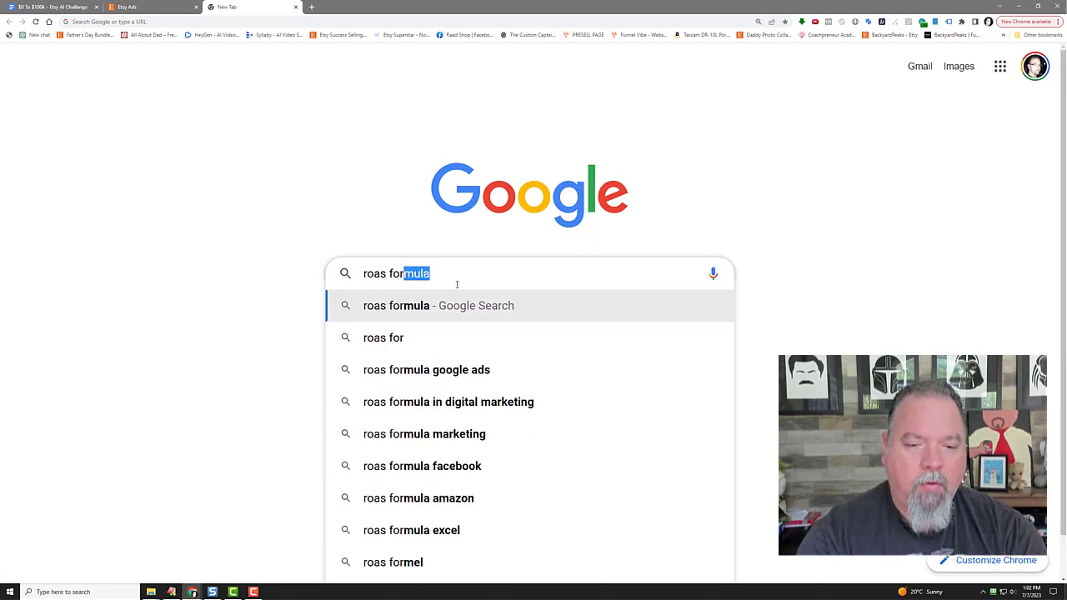
key(Return)
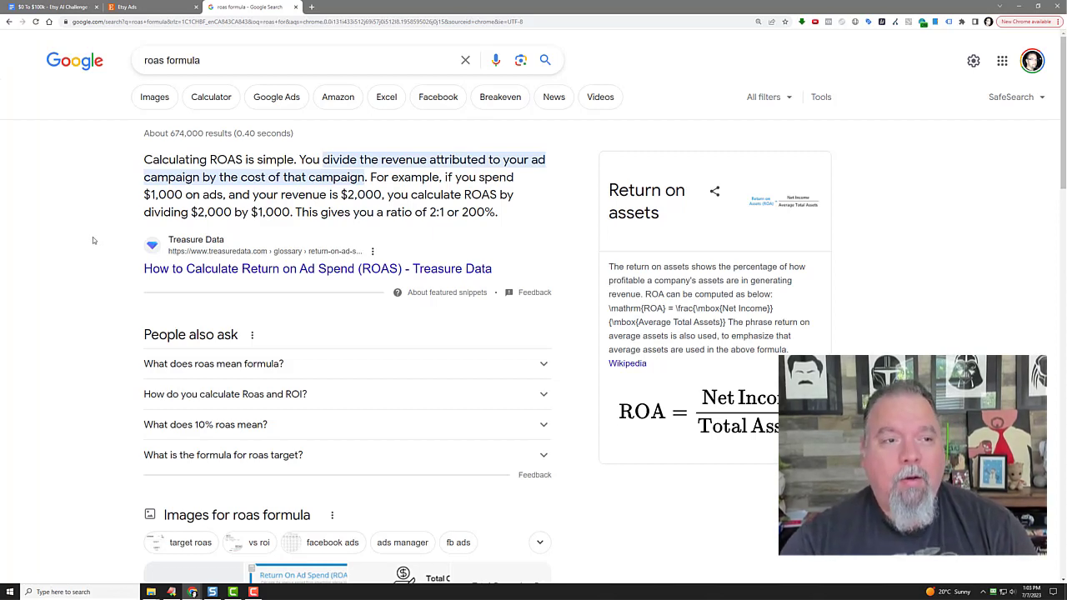
Step: Return to the Etsy shop dashboard and view the detailed shop stats for all time
click(129, 7)
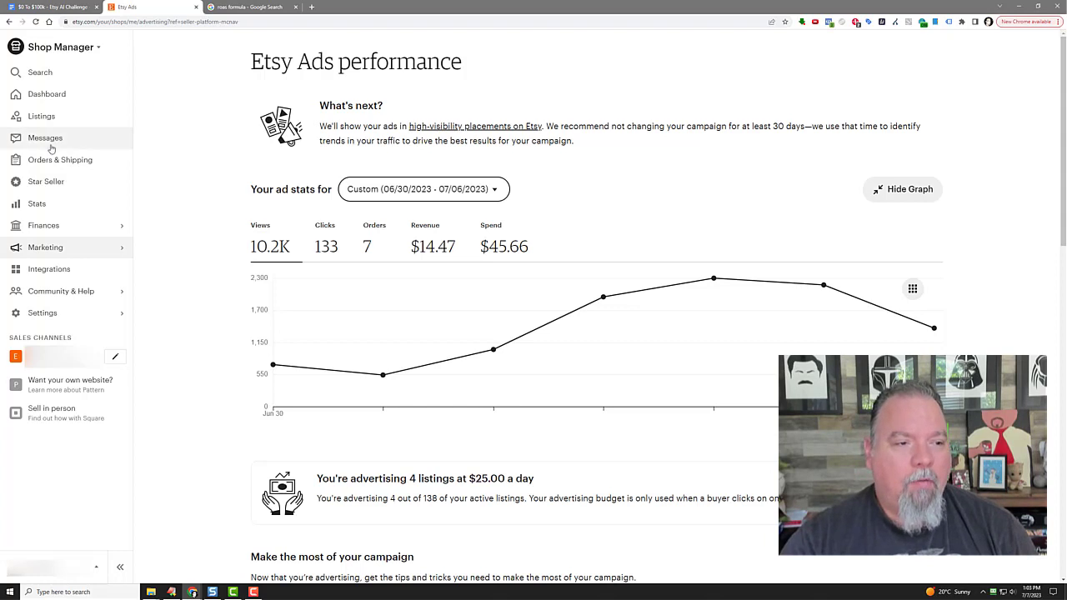
click(70, 96)
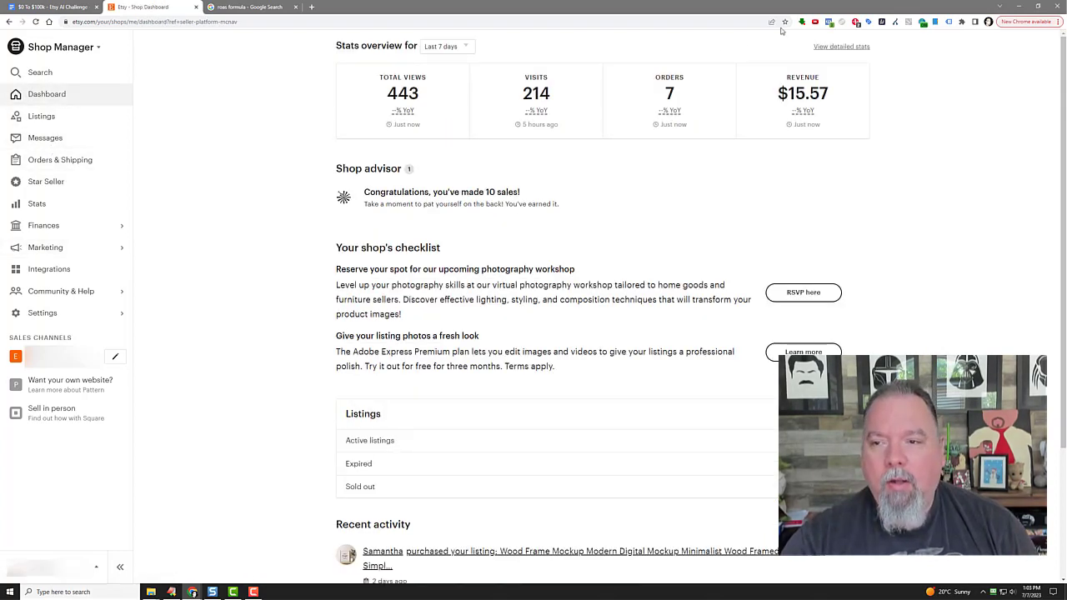
click(745, 56)
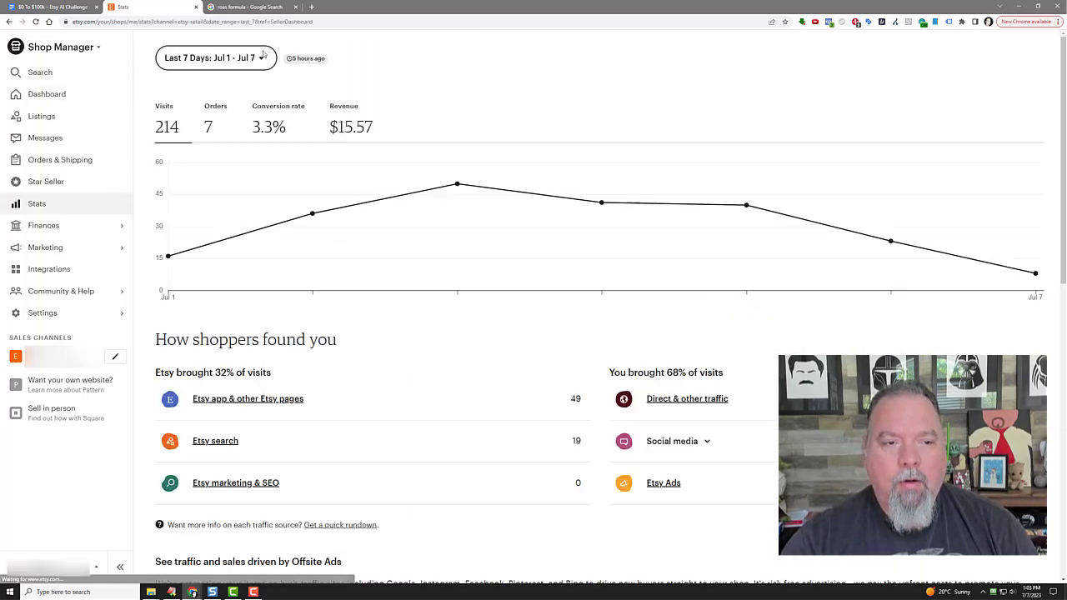
click(196, 58)
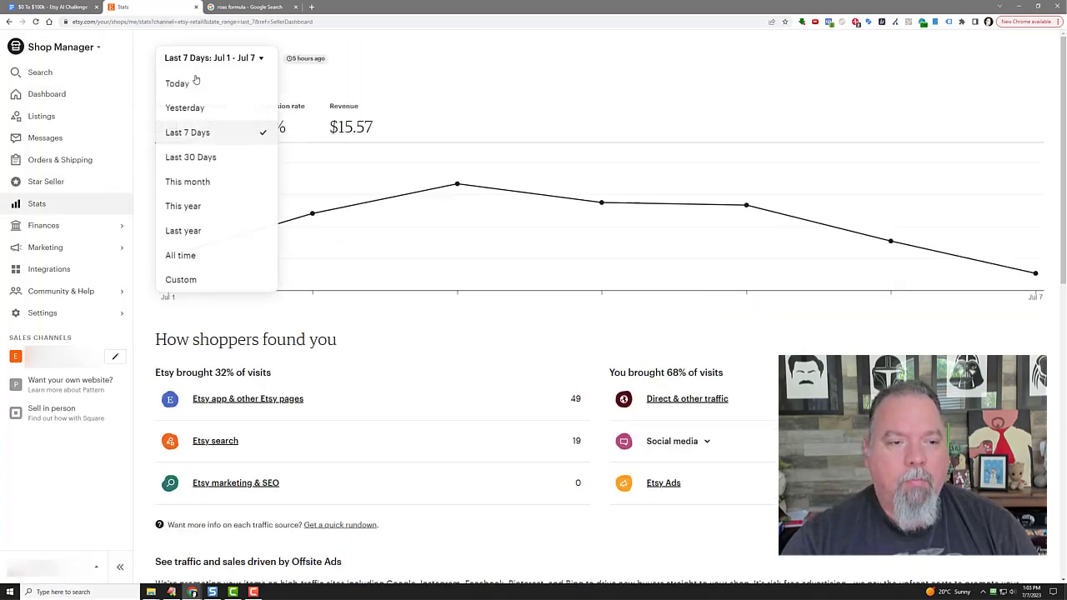
click(200, 257)
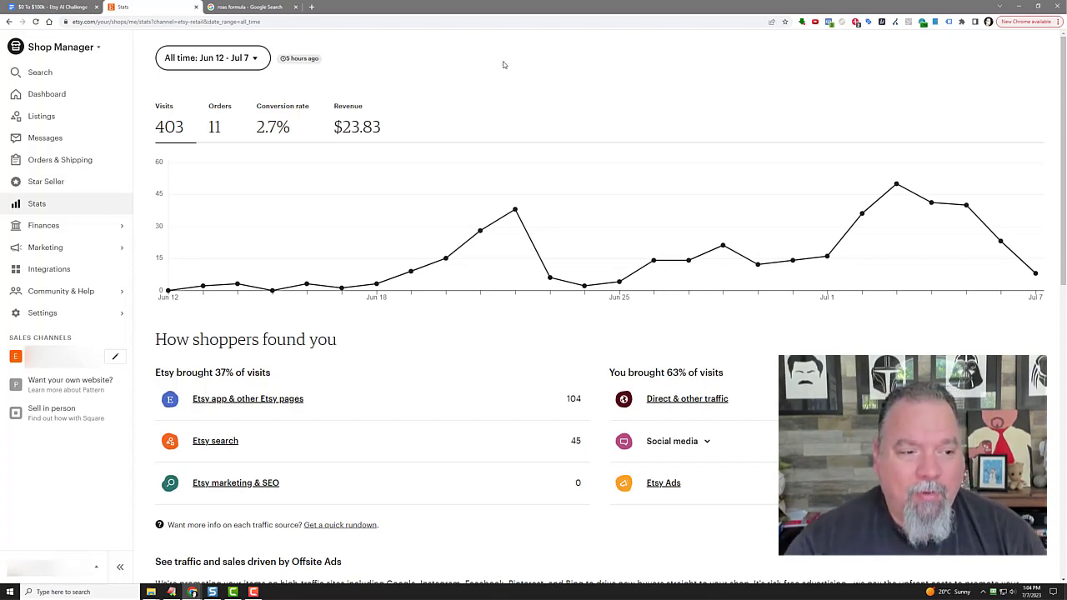
mouse_move(210, 306)
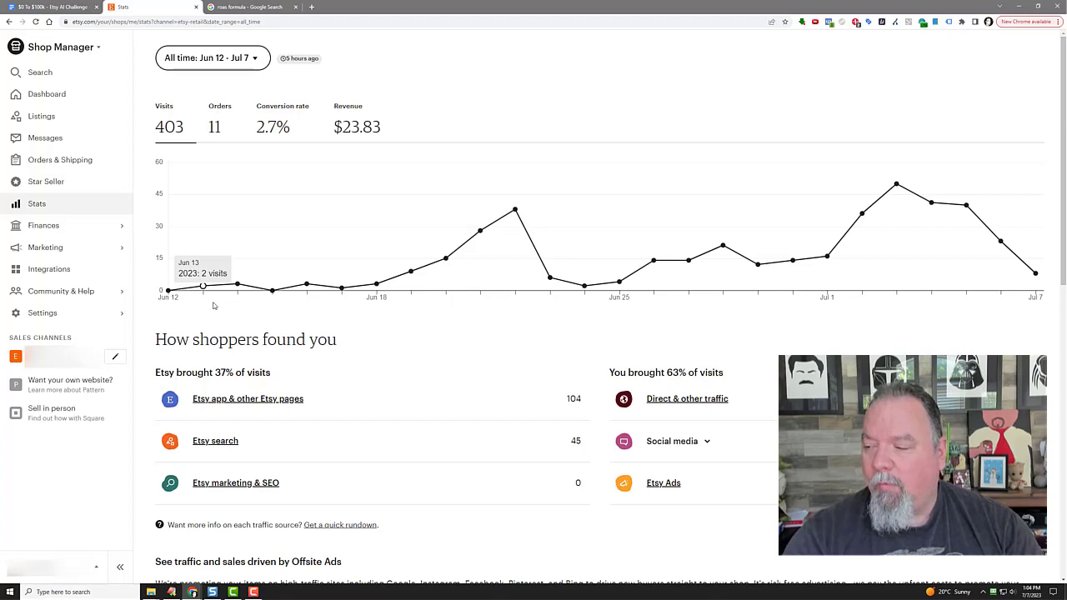
Step: Open the shop's monthly statement for July 2023 and expand the marketing costs in the activity summary
click(66, 231)
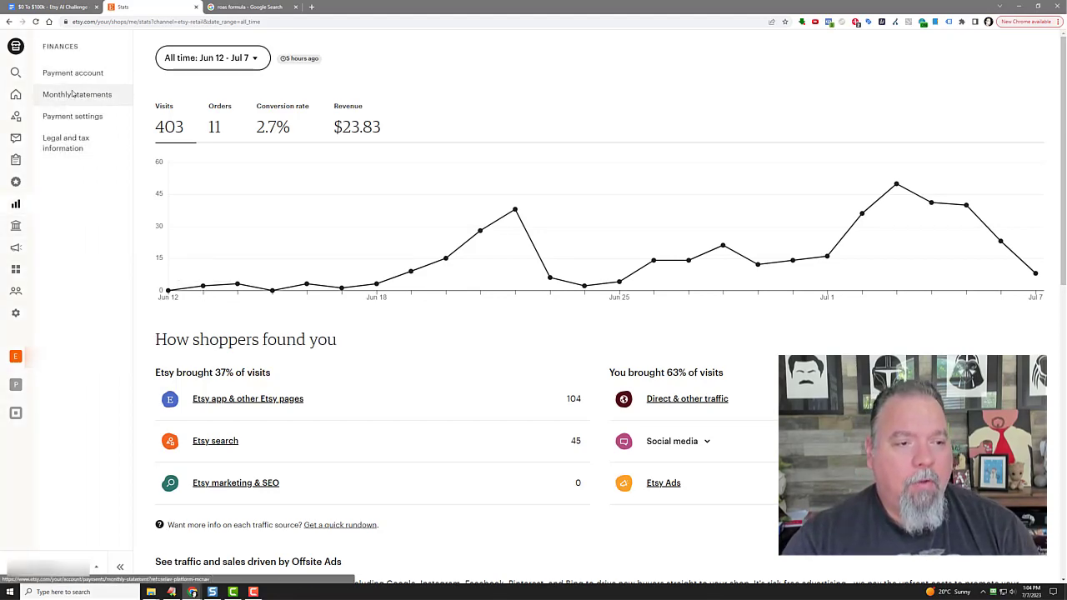
click(72, 94)
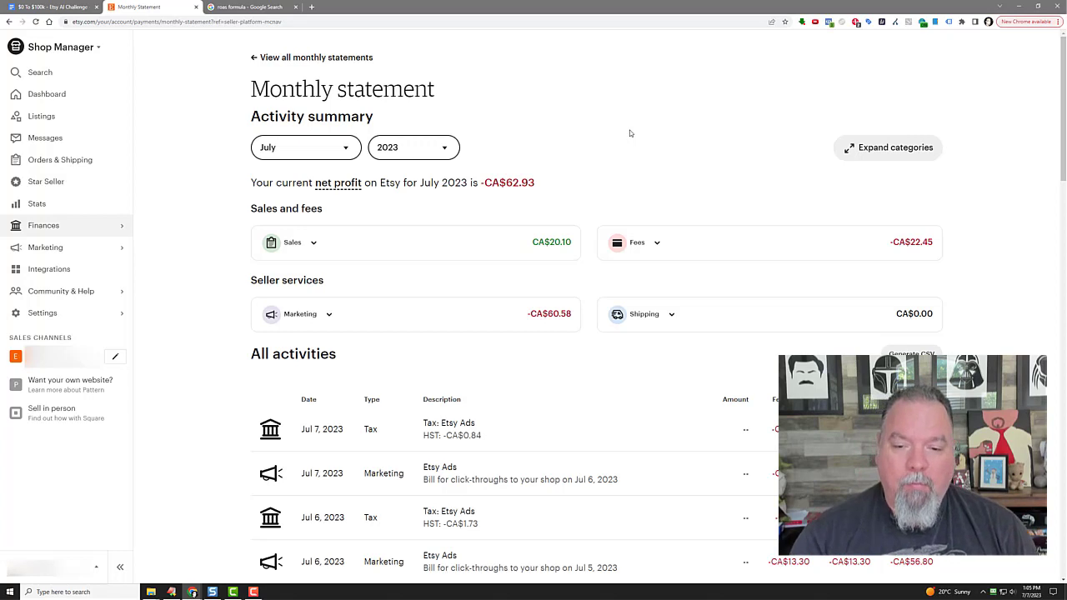
click(329, 317)
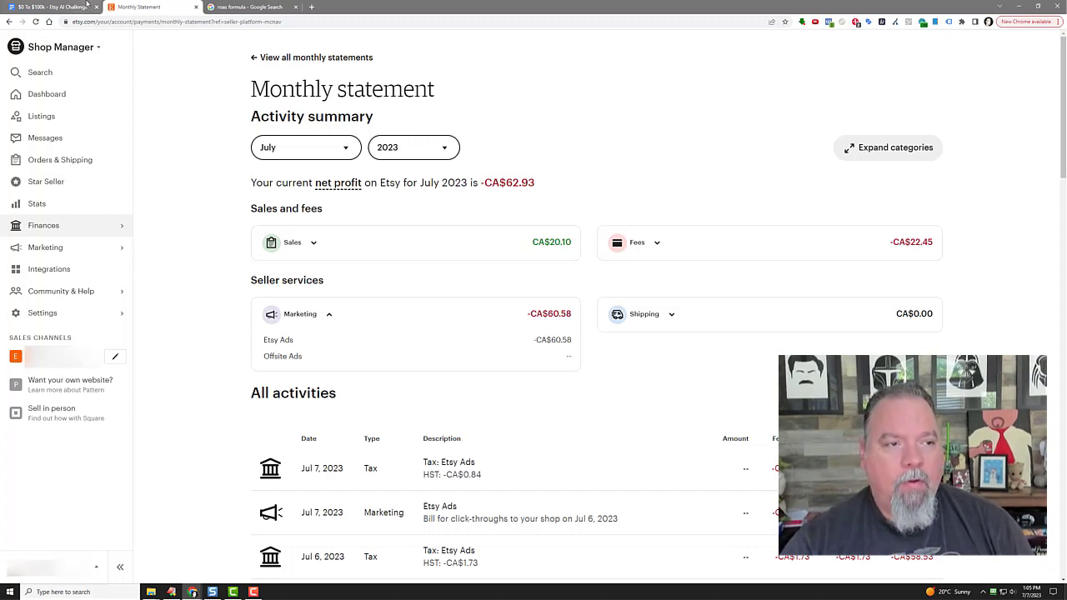
Step: Switch to the challenge log in Google Docs and add the week number 5 to the "Start Of Week" heading for July 7 to July 13, 2023
click(82, 6)
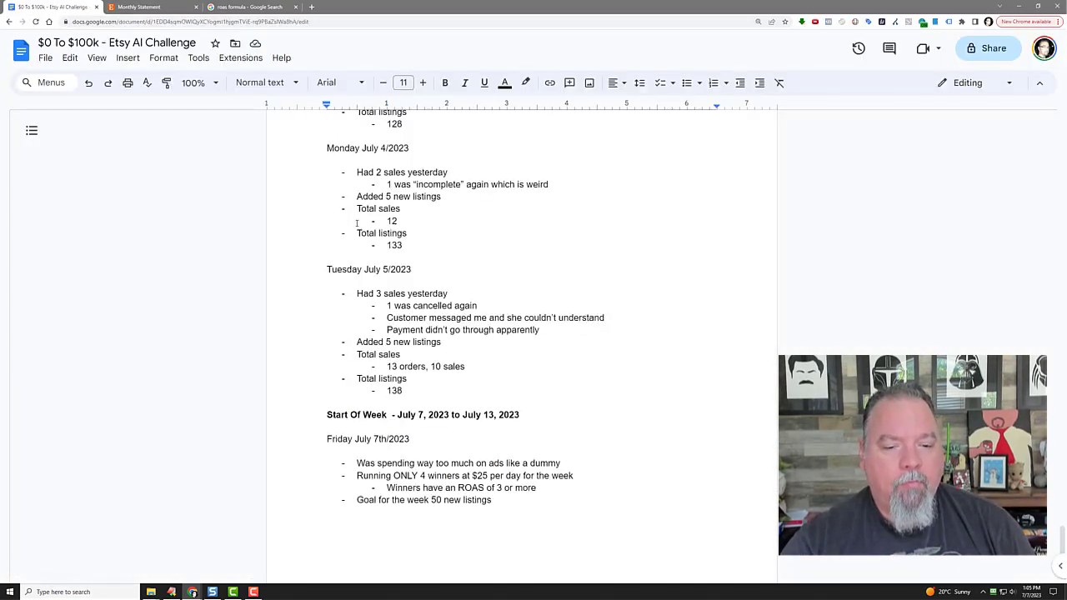
scroll(357, 225, down, 2)
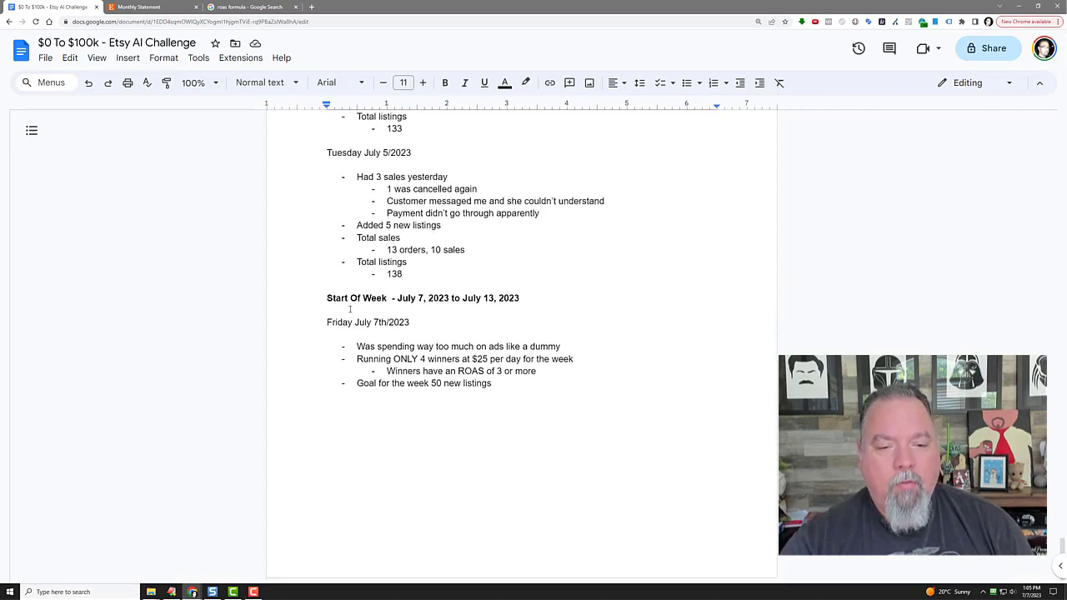
click(390, 300)
text(5)
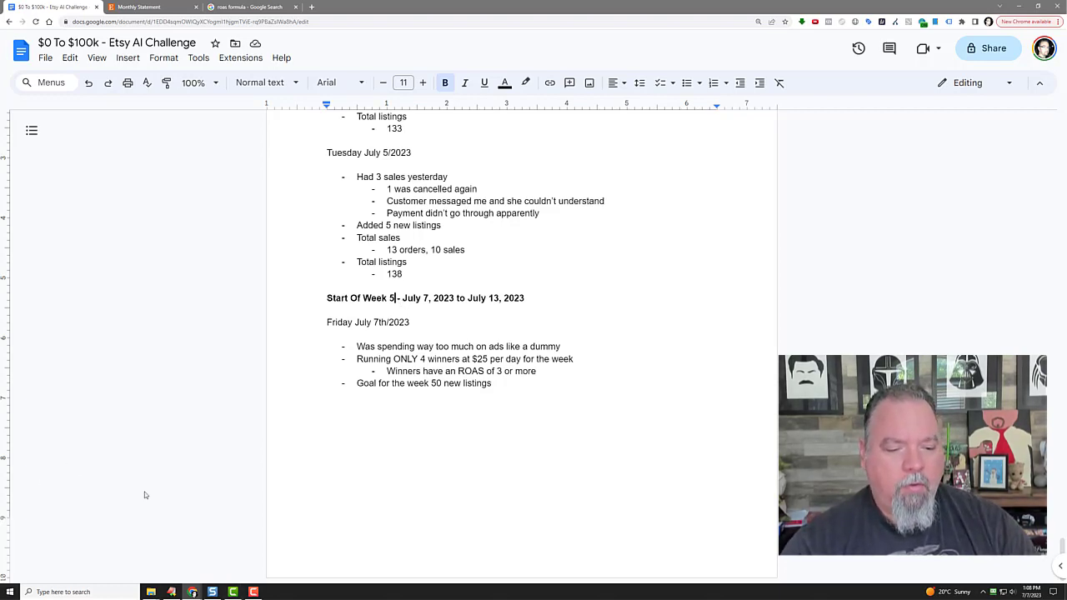
Step: In Calculator, divide 23.74 by 100000, multiply by 100 to get the percentage of the goal reached, and clear the result
click(96, 590)
click(200, 371)
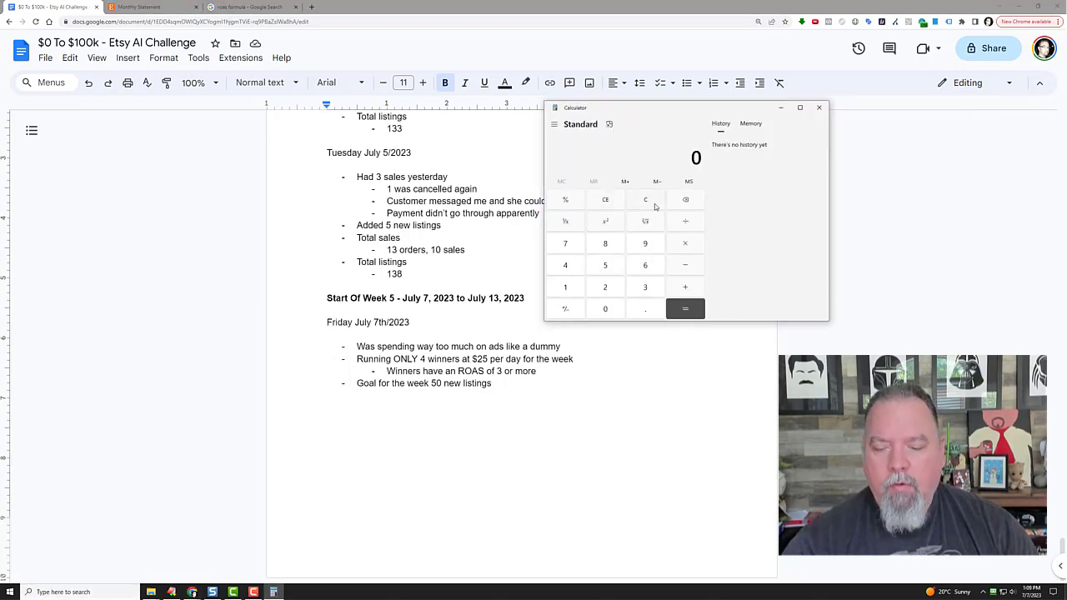
text(23.74)
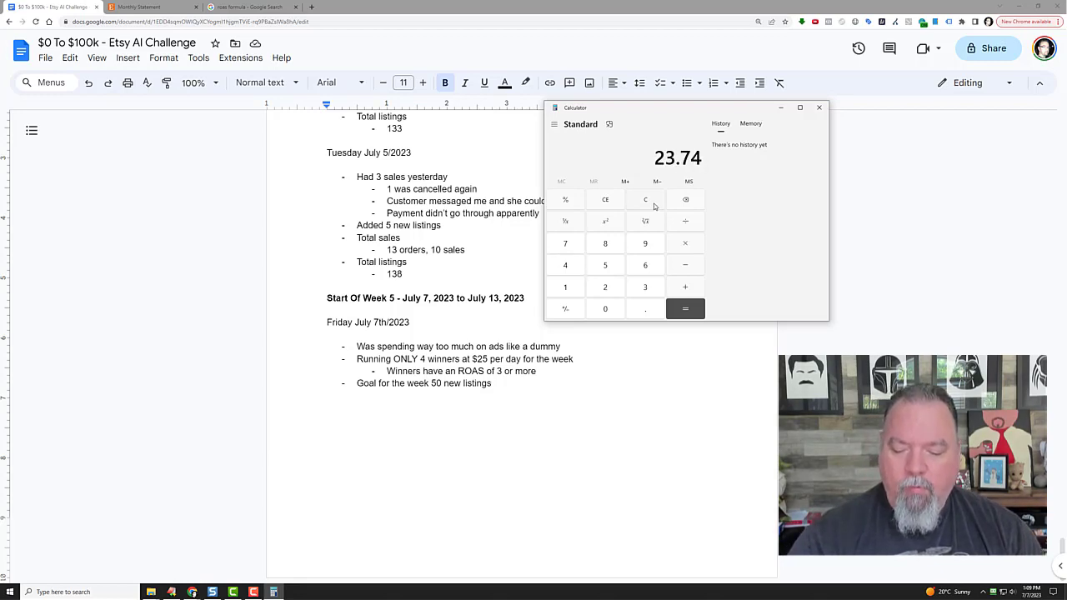
text(/10000)
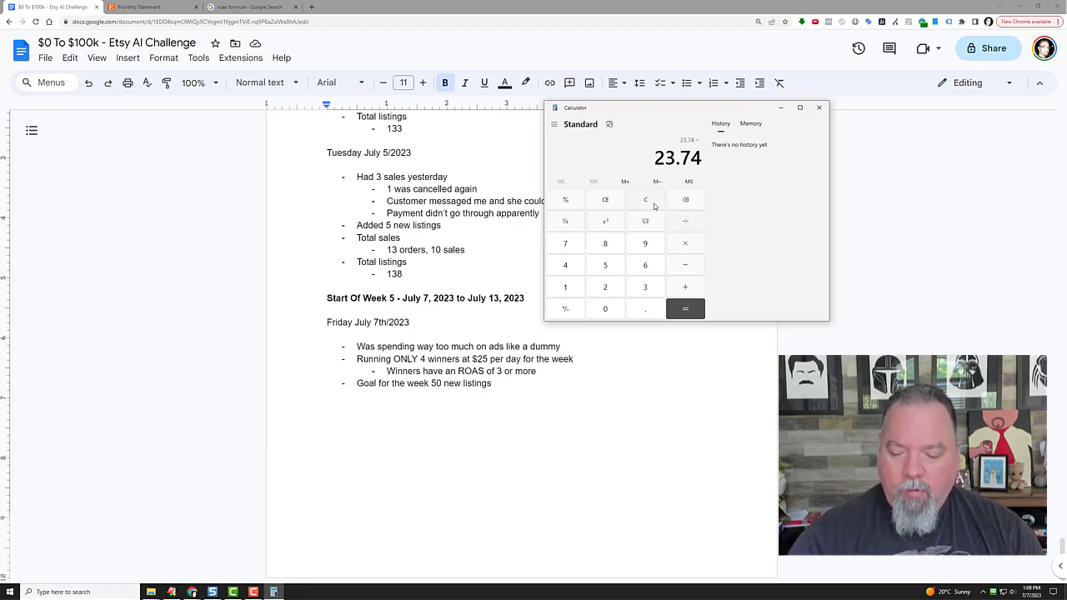
text(0)
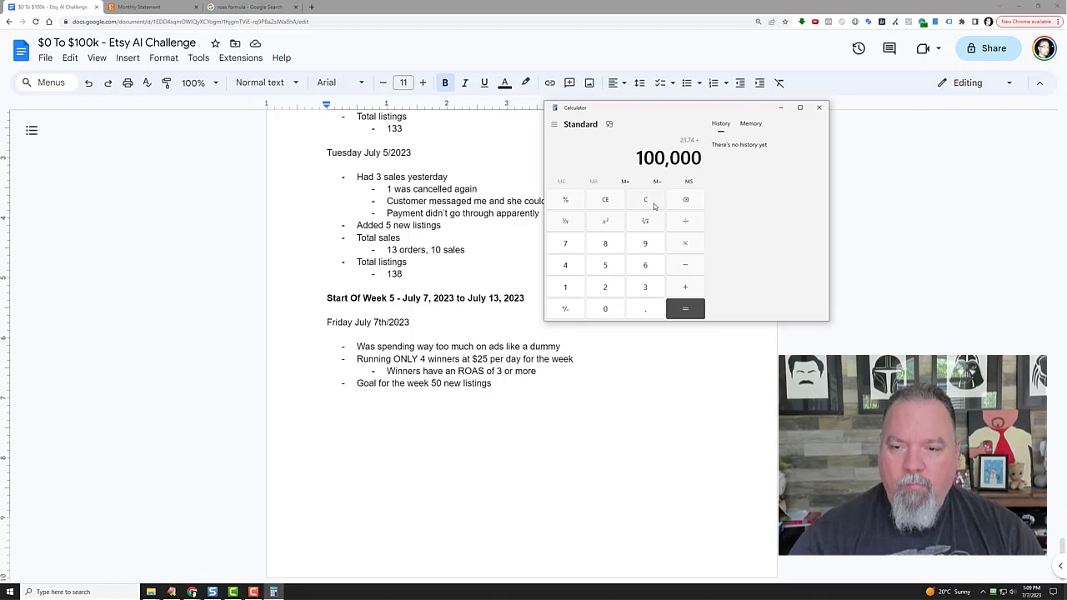
key(Return)
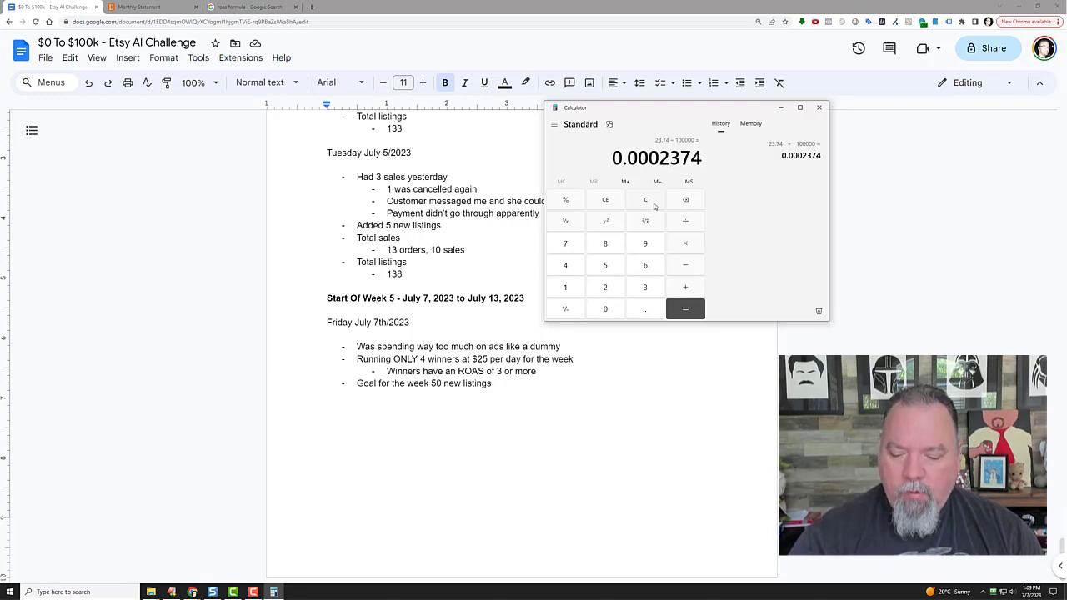
text(*100)
key(Return)
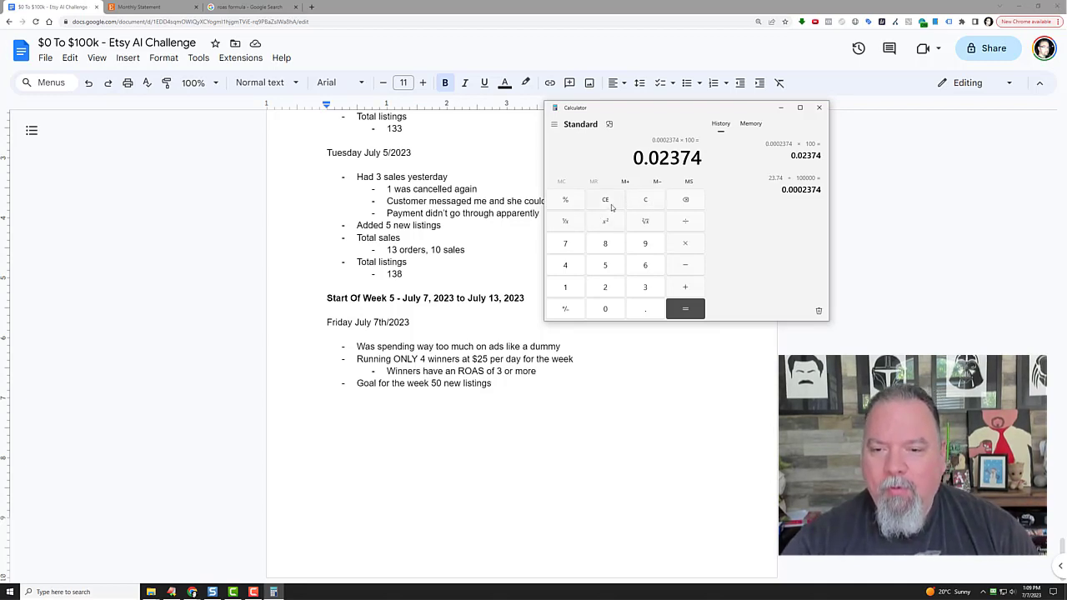
click(639, 208)
text(200000)
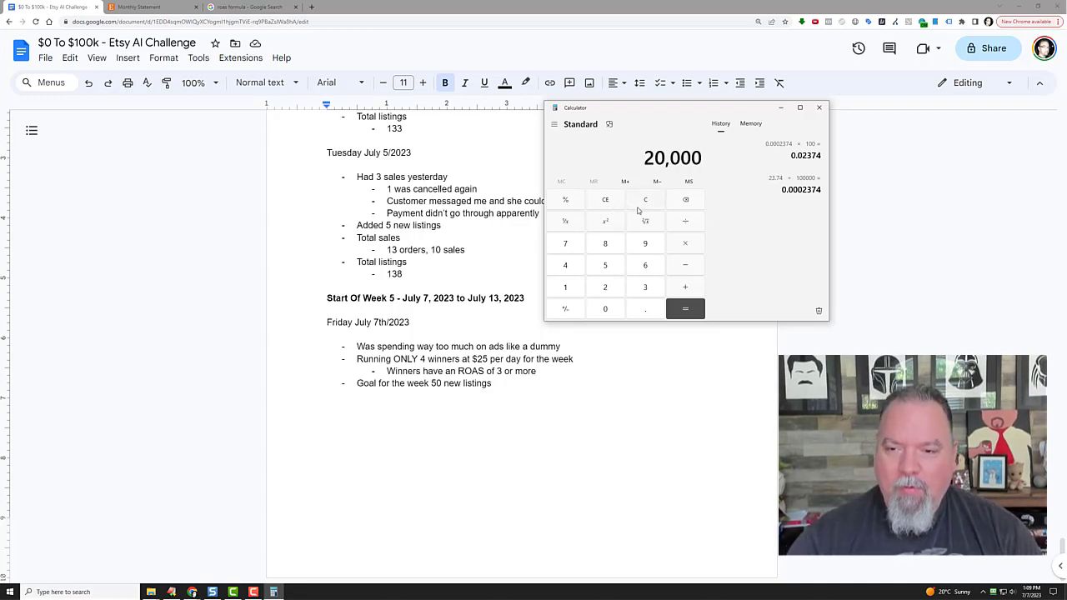
key(BackSpace)
key(BackSpace)
key(BackSpace)
key(BackSpace)
key(BackSpace)
Step: Multiply 100000 by .01 to work out one percent of the $100k goal
text(1)
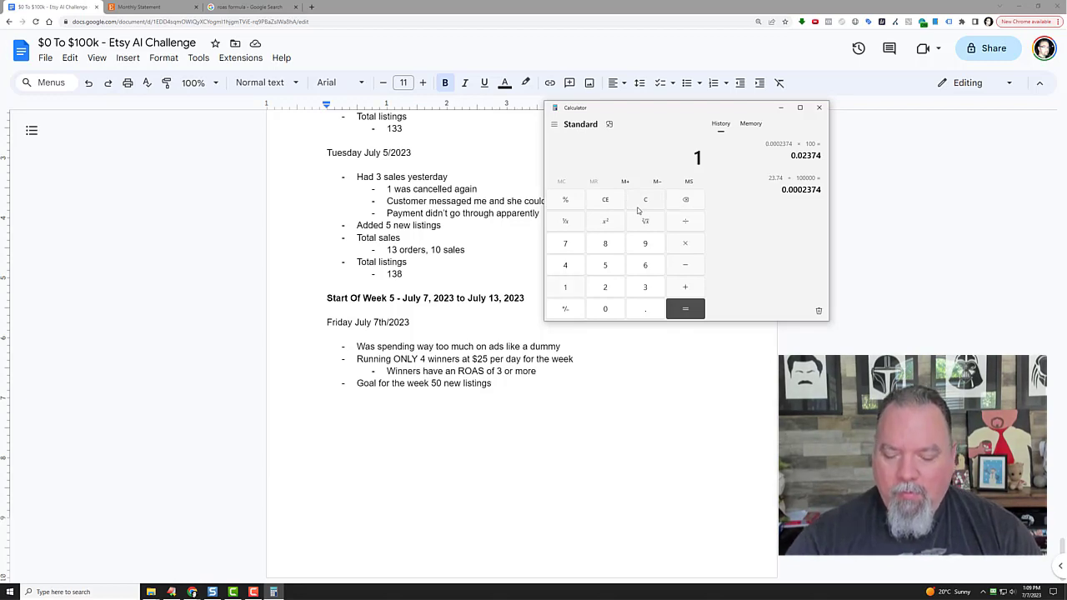
text(000)
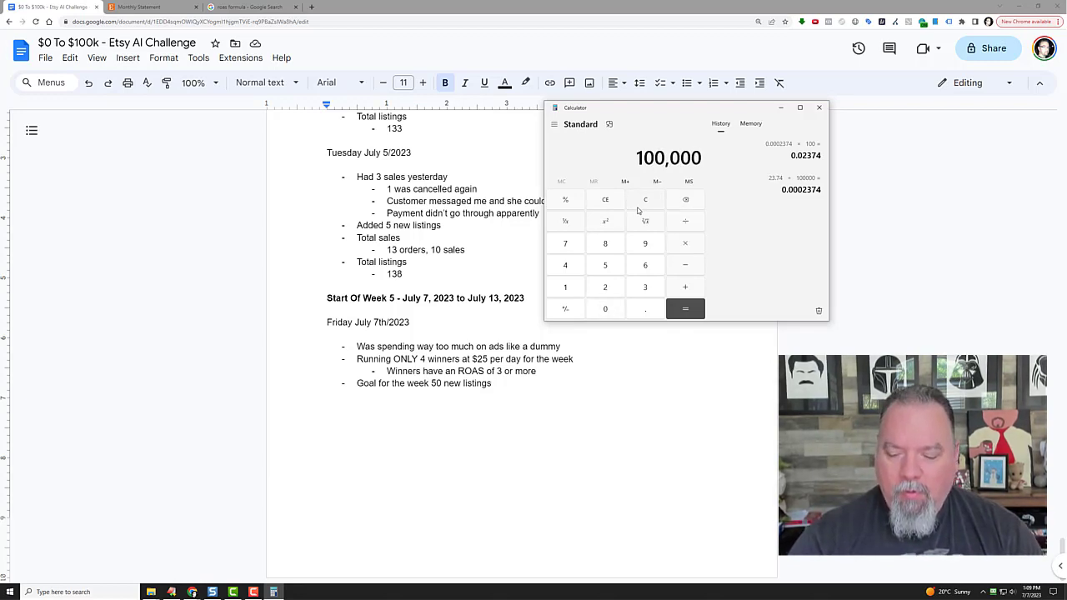
text(00*.01)
key(Return)
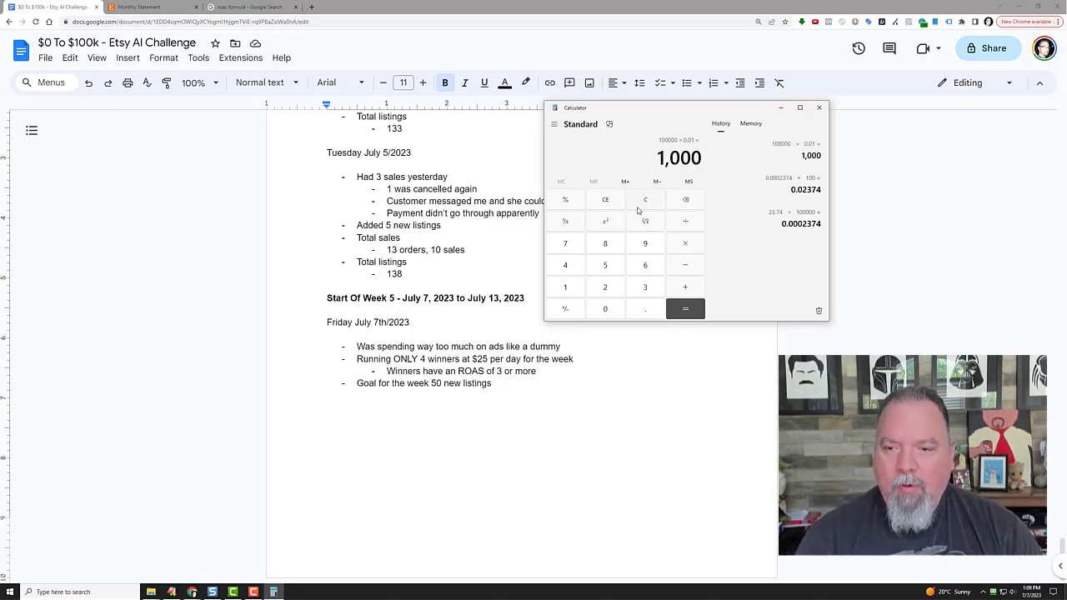